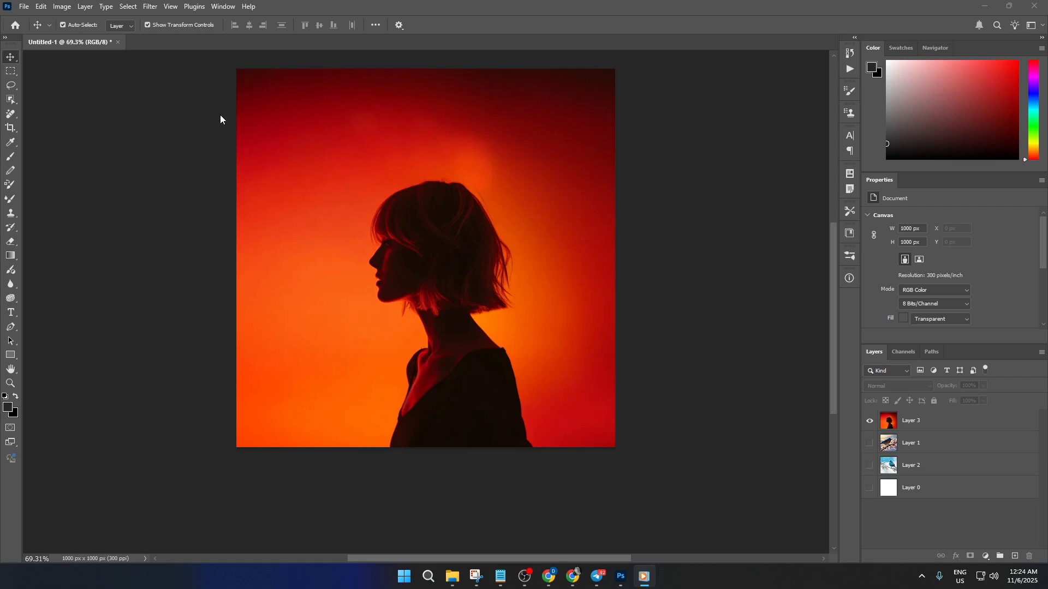
# Draw a rectangular marquee selection around the woman's silhouette, from above her head down to the image's lower edge.
pyautogui.click(20, 71)
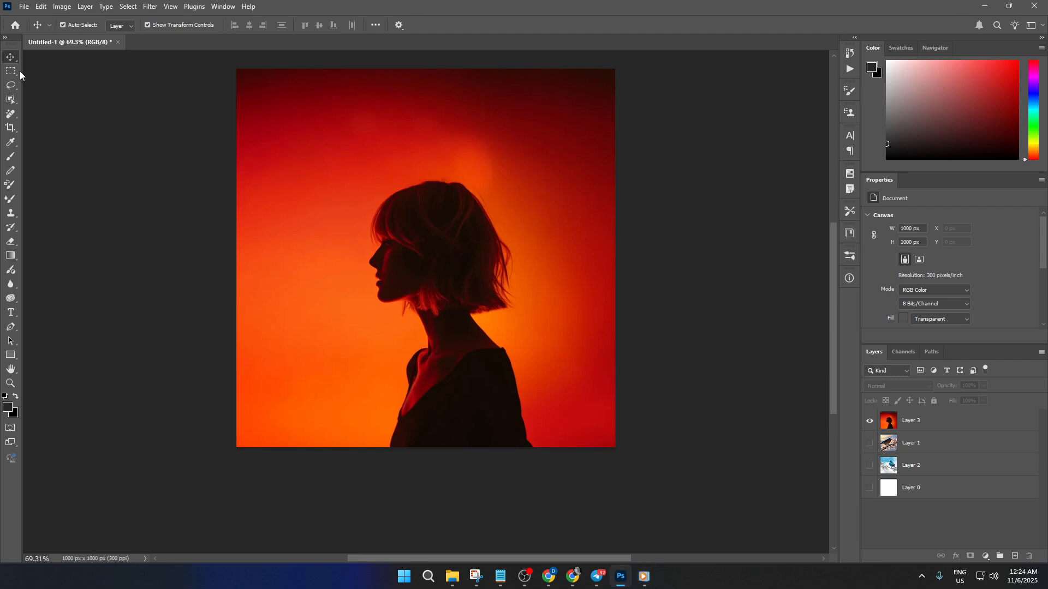
pyautogui.click(16, 72)
pyautogui.rightClick(16, 71)
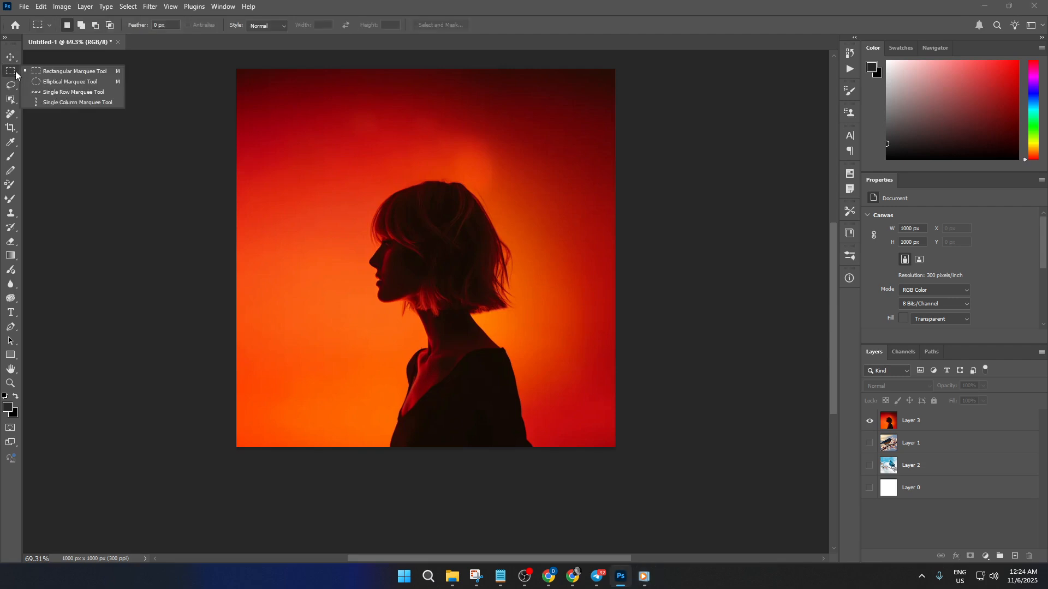
pyautogui.click(53, 72)
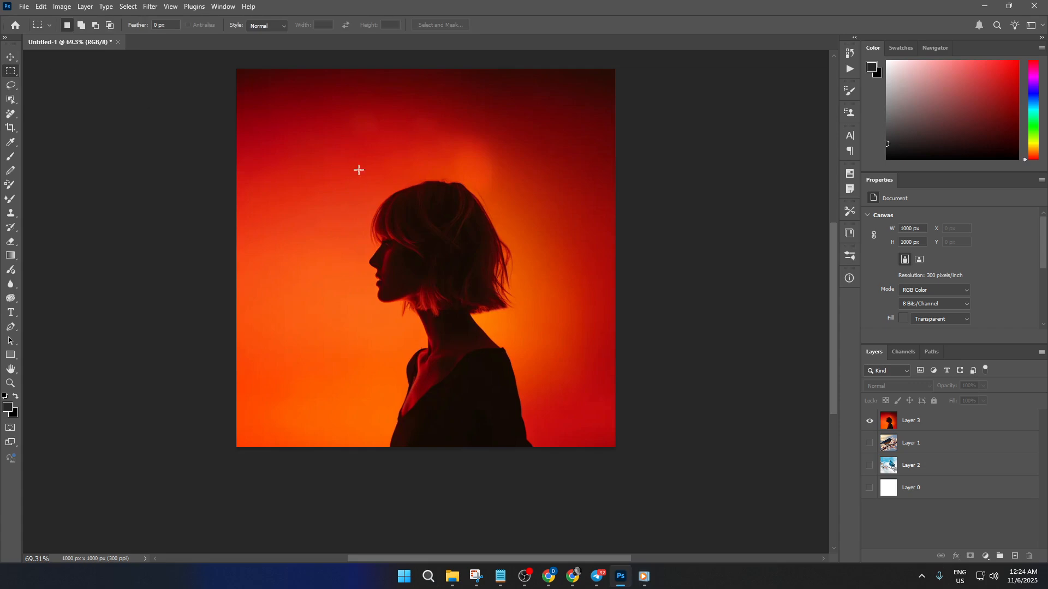
pyautogui.moveTo(350, 161); pyautogui.dragTo(545, 445)
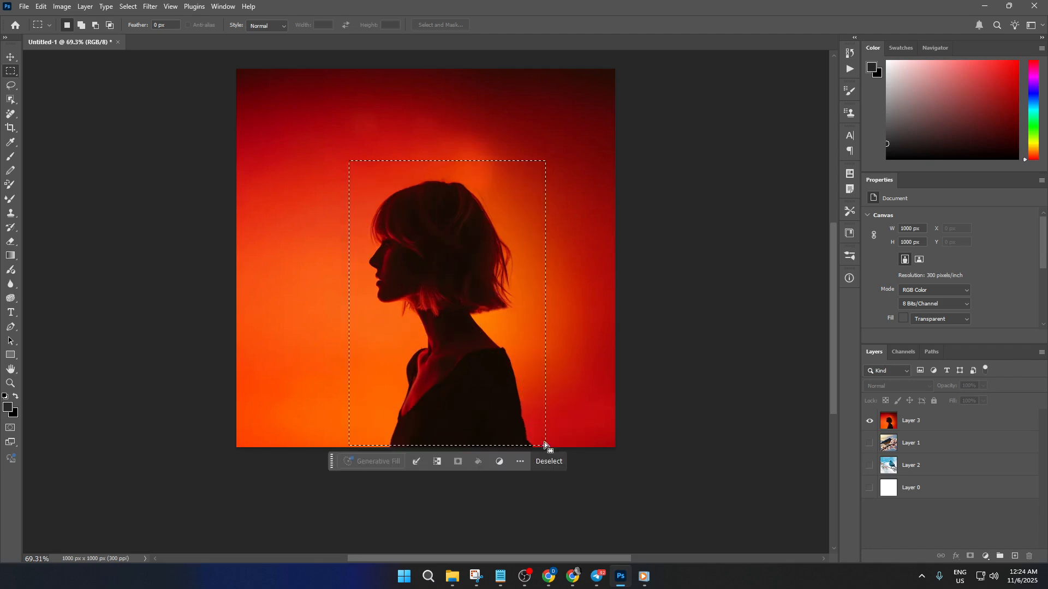
# Transform the selection boundary, resizing it to about 111% width and 98% height and shifting it slightly upward.
pyautogui.rightClick(455, 301)
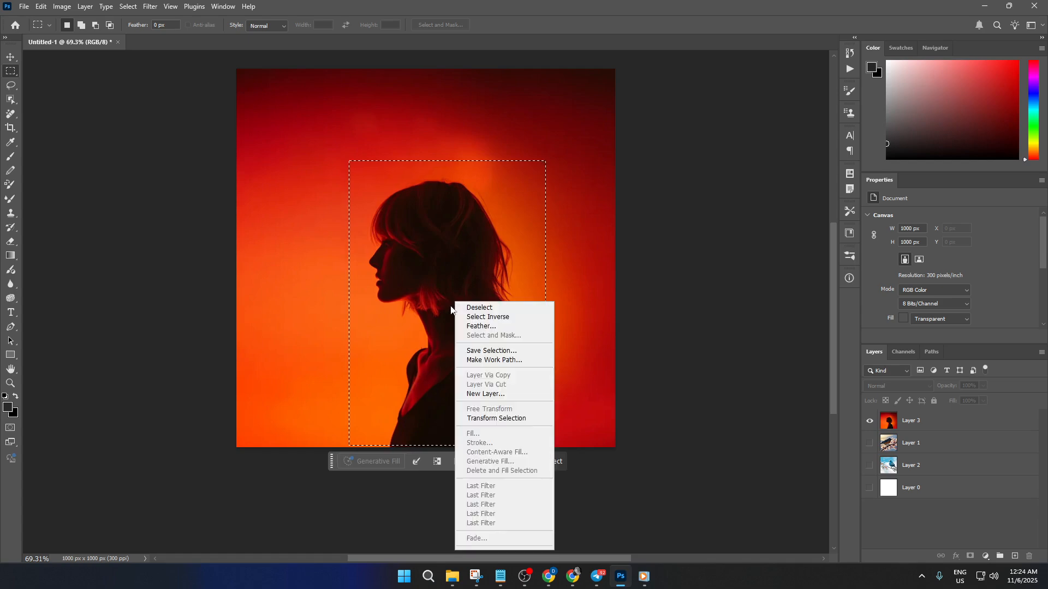
pyautogui.click(501, 419)
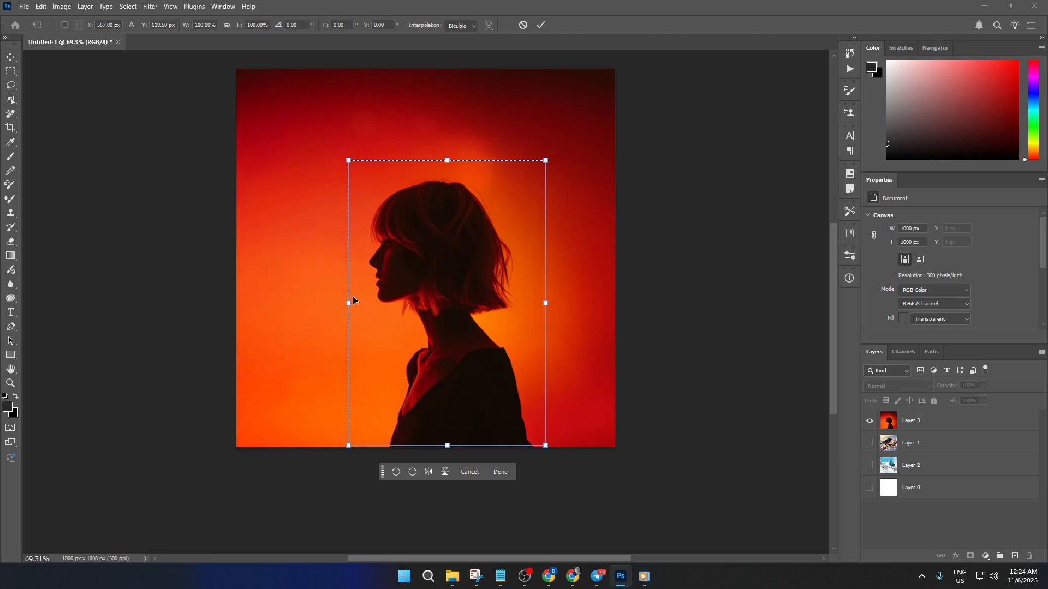
pyautogui.moveTo(351, 304)
pyautogui.mouseDown()
pyautogui.moveTo(304, 304)
pyautogui.moveTo(346, 304)
pyautogui.mouseUp()
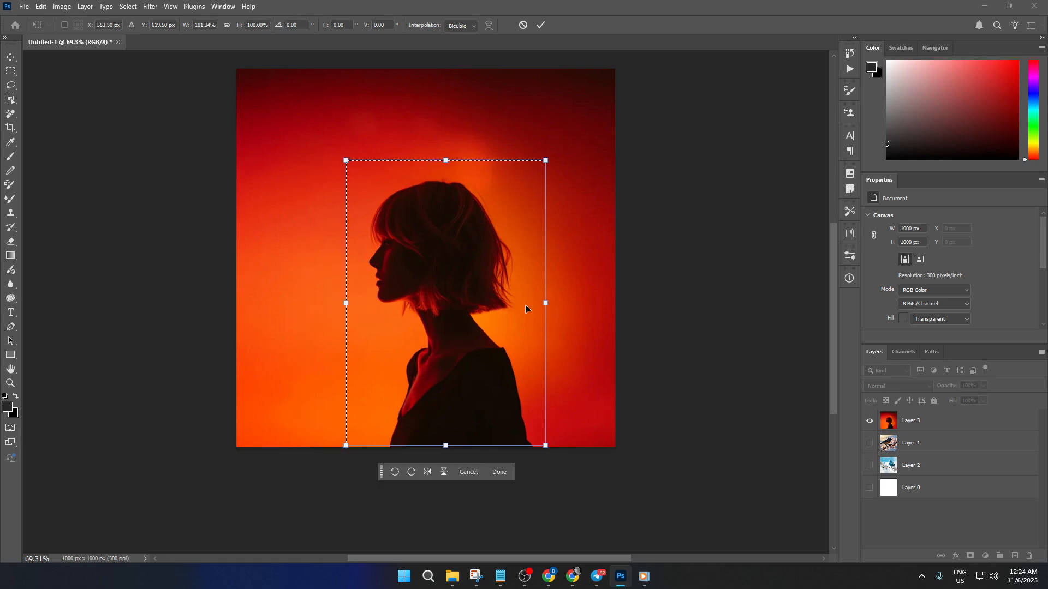
pyautogui.moveTo(543, 304)
pyautogui.mouseDown()
pyautogui.moveTo(584, 303)
pyautogui.moveTo(559, 303)
pyautogui.mouseUp()
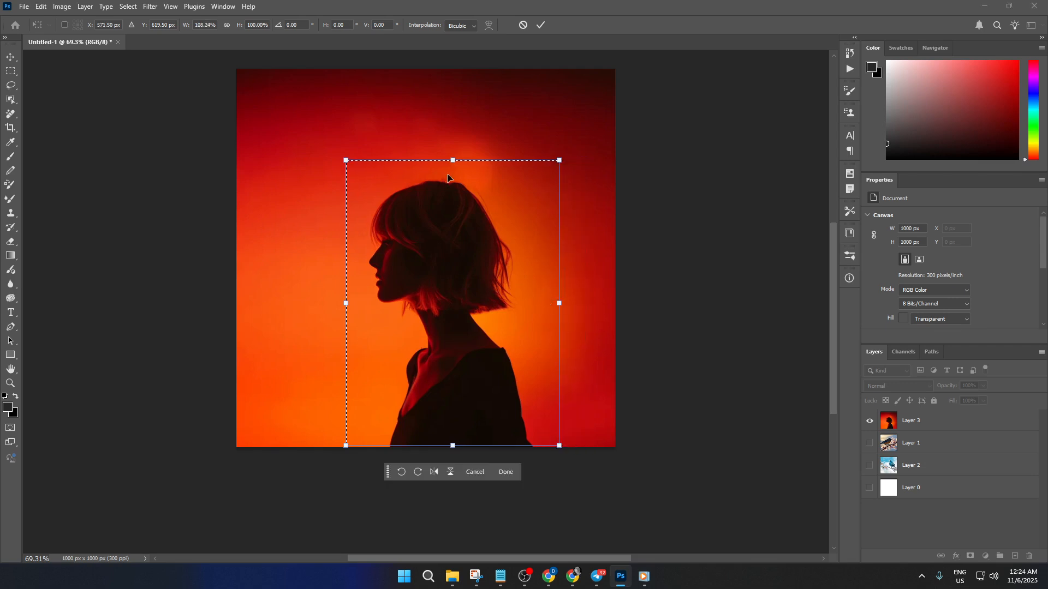
pyautogui.moveTo(450, 157)
pyautogui.mouseDown()
pyautogui.moveTo(451, 101)
pyautogui.moveTo(448, 168)
pyautogui.mouseUp()
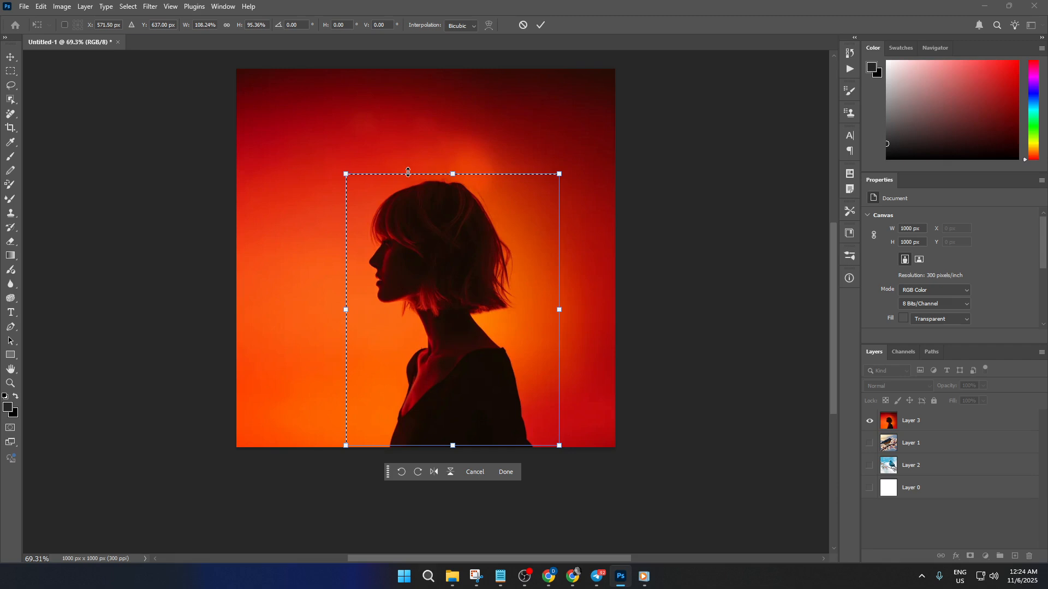
pyautogui.moveTo(343, 173)
pyautogui.mouseDown()
pyautogui.moveTo(307, 122)
pyautogui.moveTo(369, 187)
pyautogui.moveTo(352, 166)
pyautogui.mouseUp()
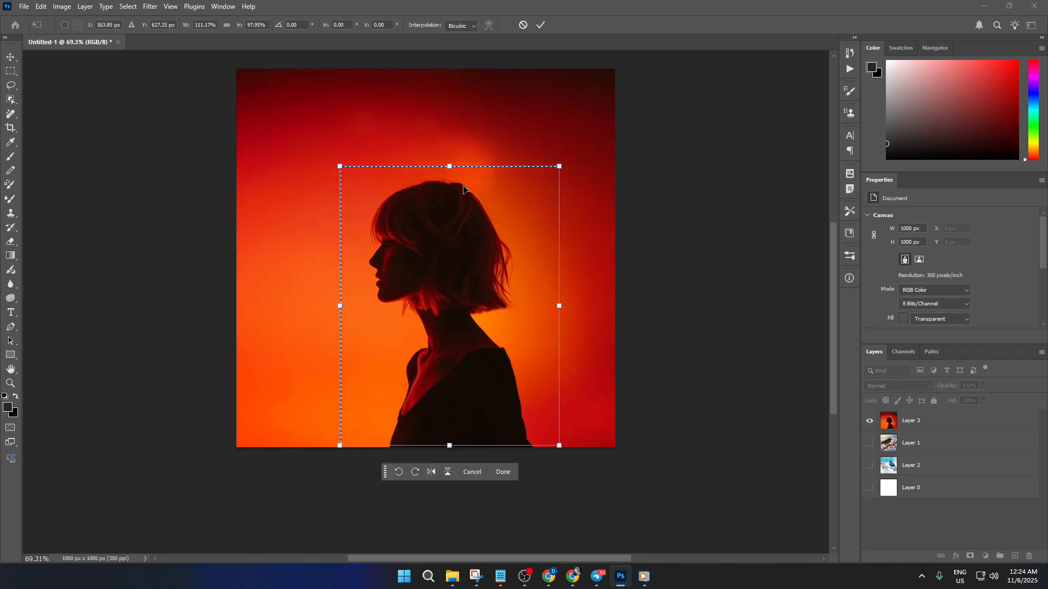
pyautogui.moveTo(449, 246)
pyautogui.mouseDown()
pyautogui.moveTo(449, 229)
pyautogui.moveTo(464, 231)
pyautogui.moveTo(460, 245)
pyautogui.mouseUp()
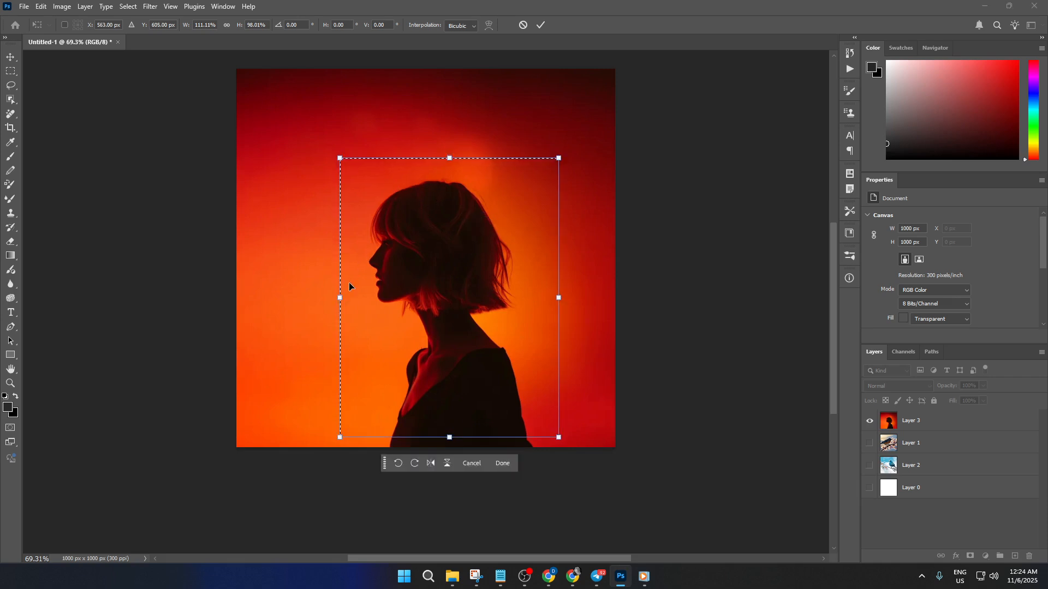
# Fit the selection boundary closer around the silhouette at about 84% width and 102% height, reaching just past the canvas's lower edge.
pyautogui.moveTo(339, 296); pyautogui.dragTo(363, 297)
pyautogui.moveTo(485, 289); pyautogui.dragTo(472, 290)
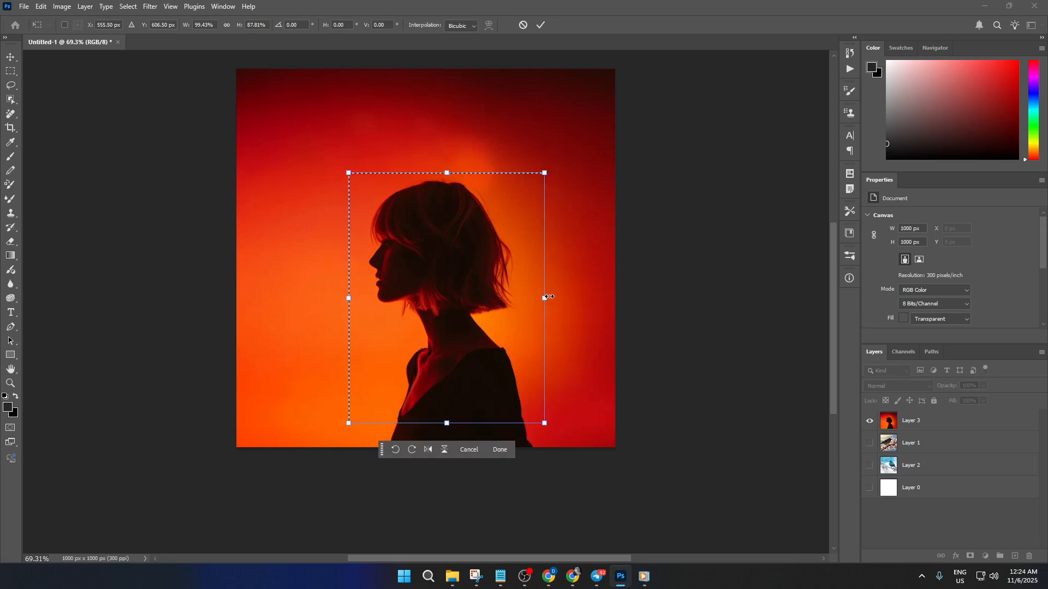
pyautogui.moveTo(545, 298); pyautogui.dragTo(522, 297)
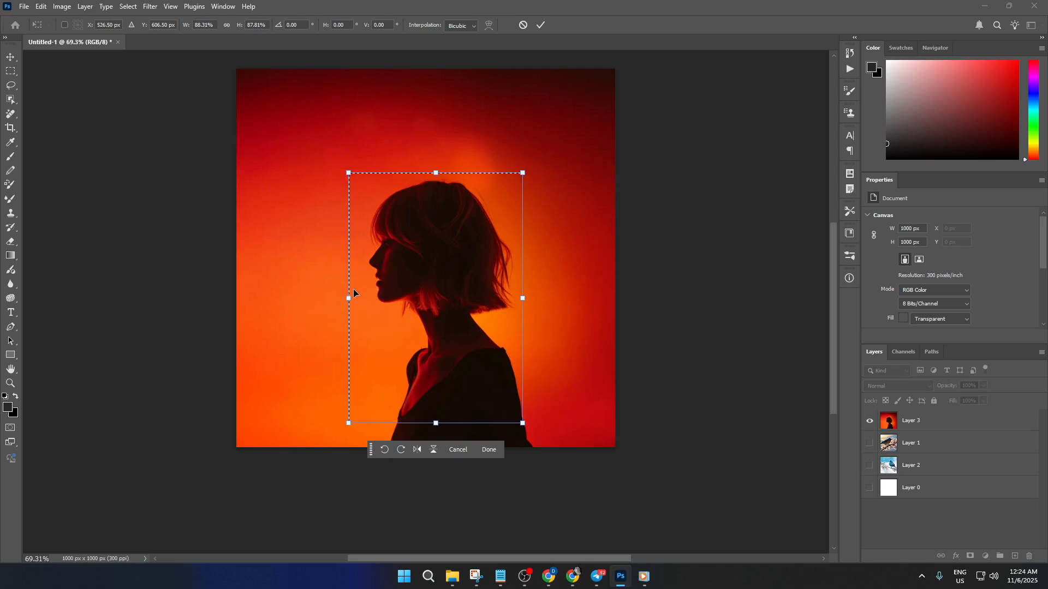
pyautogui.moveTo(350, 298); pyautogui.dragTo(365, 298)
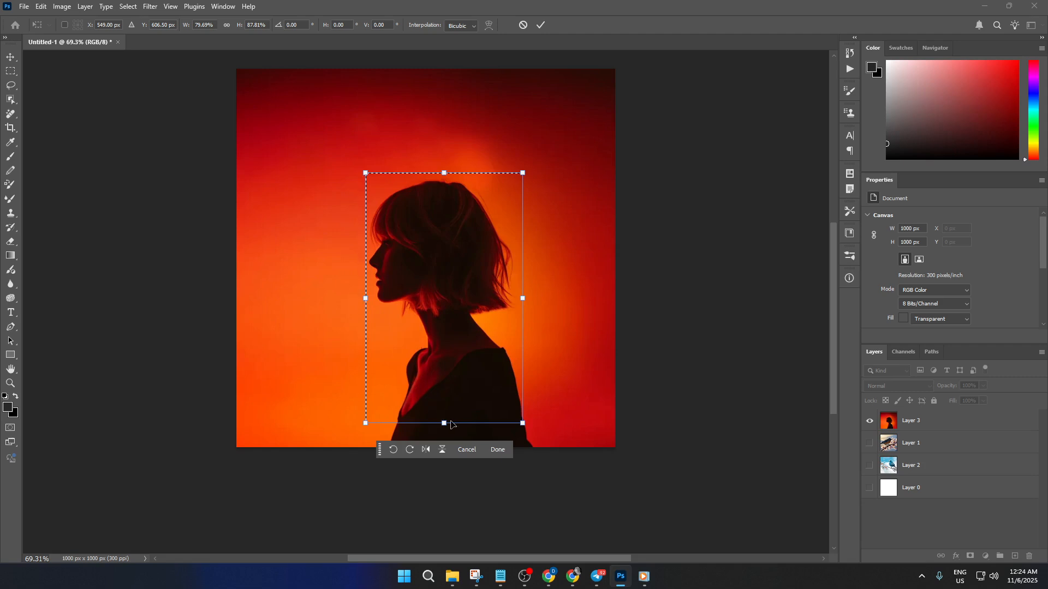
pyautogui.moveTo(445, 424); pyautogui.dragTo(474, 415)
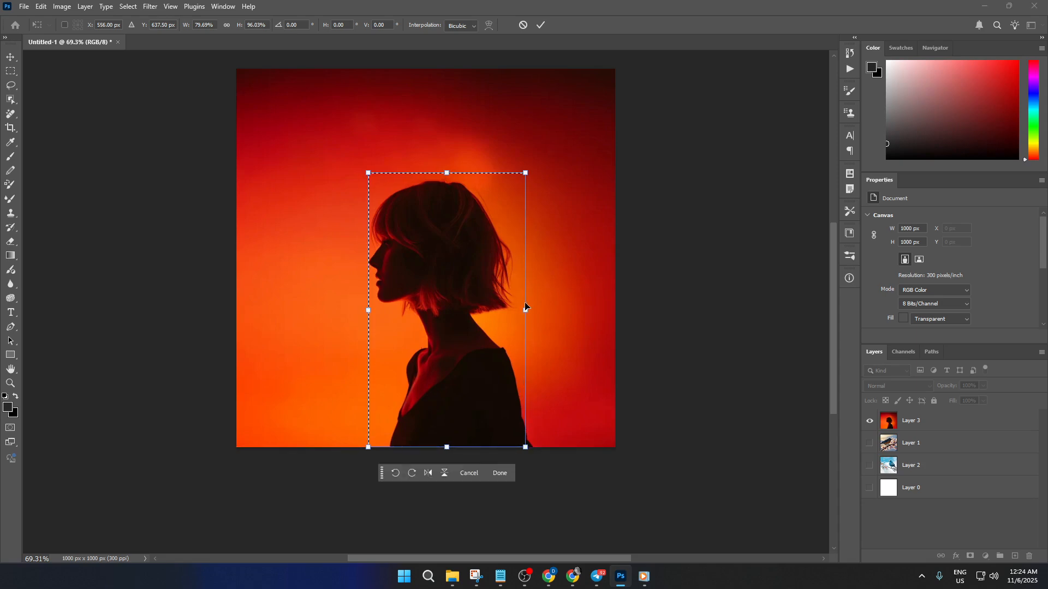
pyautogui.moveTo(528, 307); pyautogui.dragTo(538, 309)
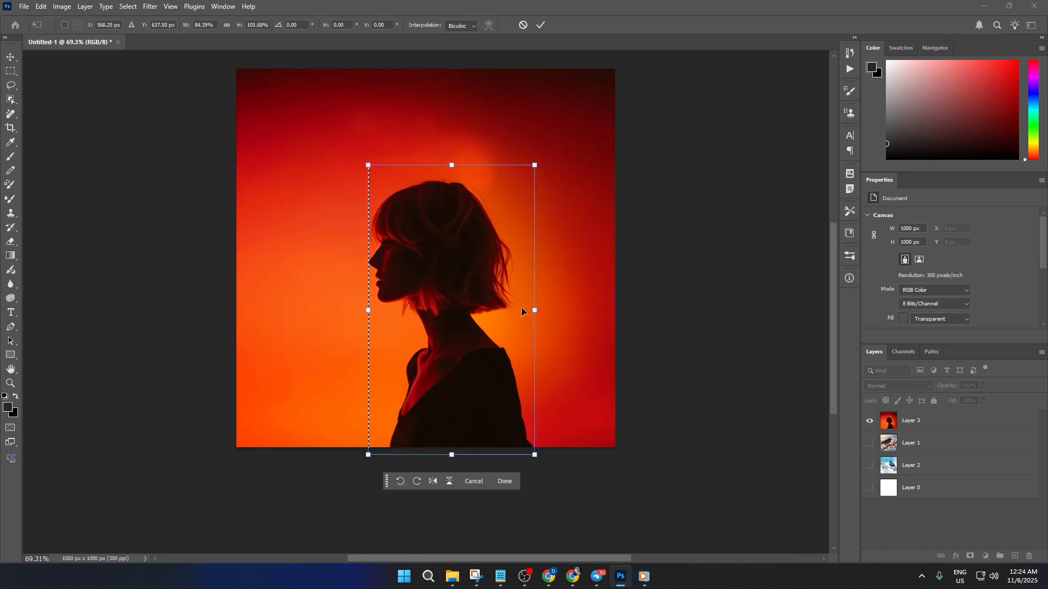
# Skew the selection's two upper corners outward to form a trapezoid wider at its upper edge, and apply the transformation.
pyautogui.rightClick(465, 302)
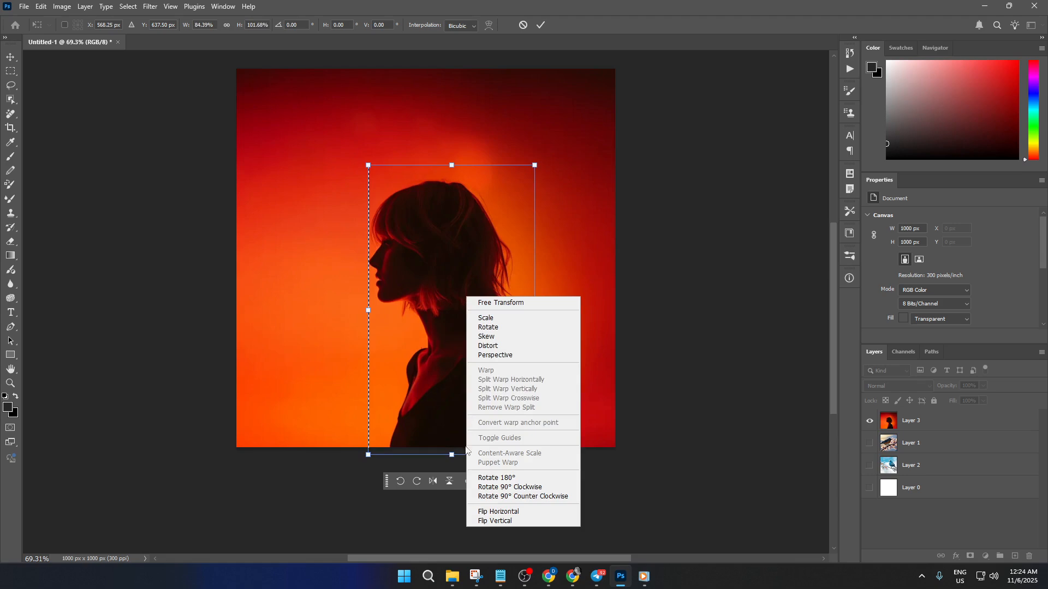
pyautogui.click(500, 339)
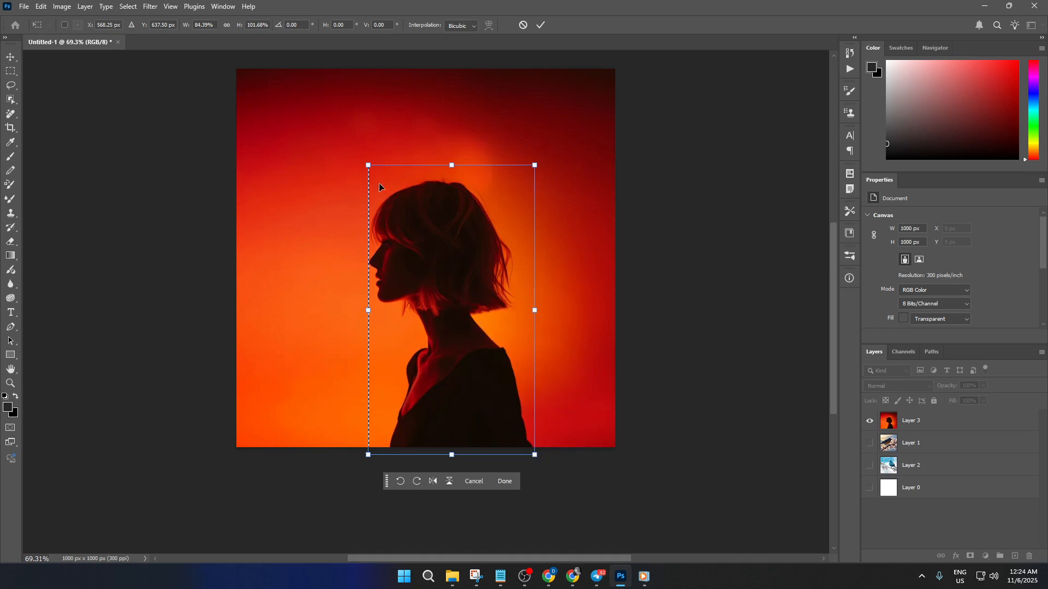
pyautogui.moveTo(368, 166); pyautogui.dragTo(319, 154)
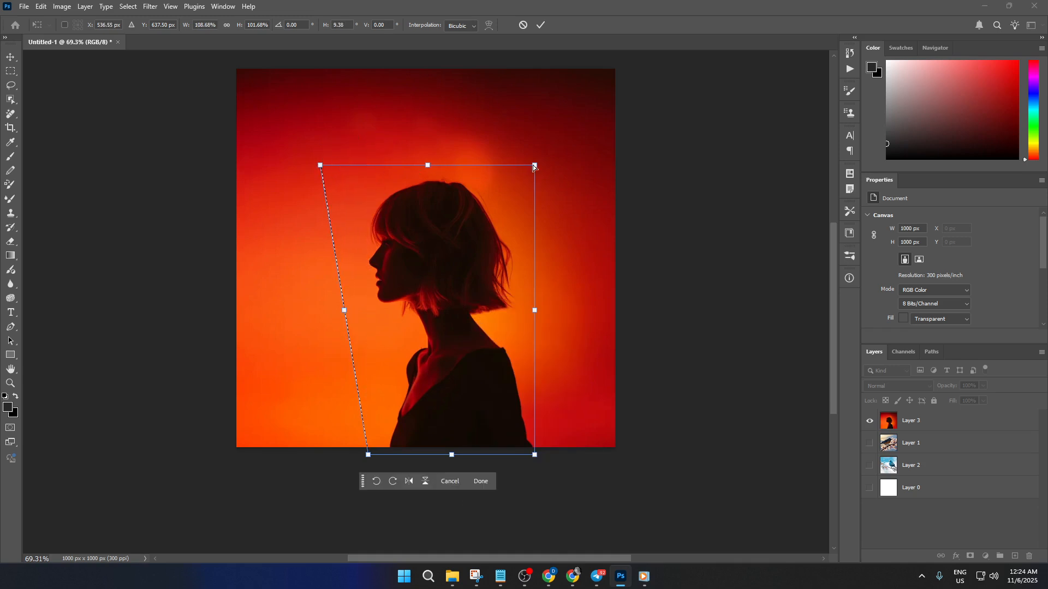
pyautogui.moveTo(534, 165); pyautogui.dragTo(577, 168)
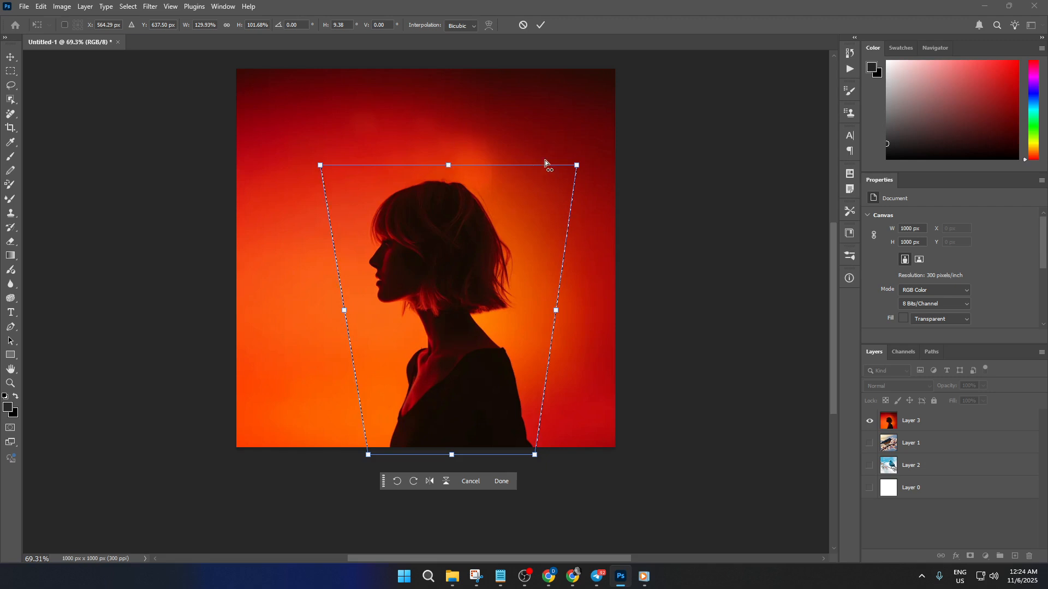
pyautogui.click(539, 26)
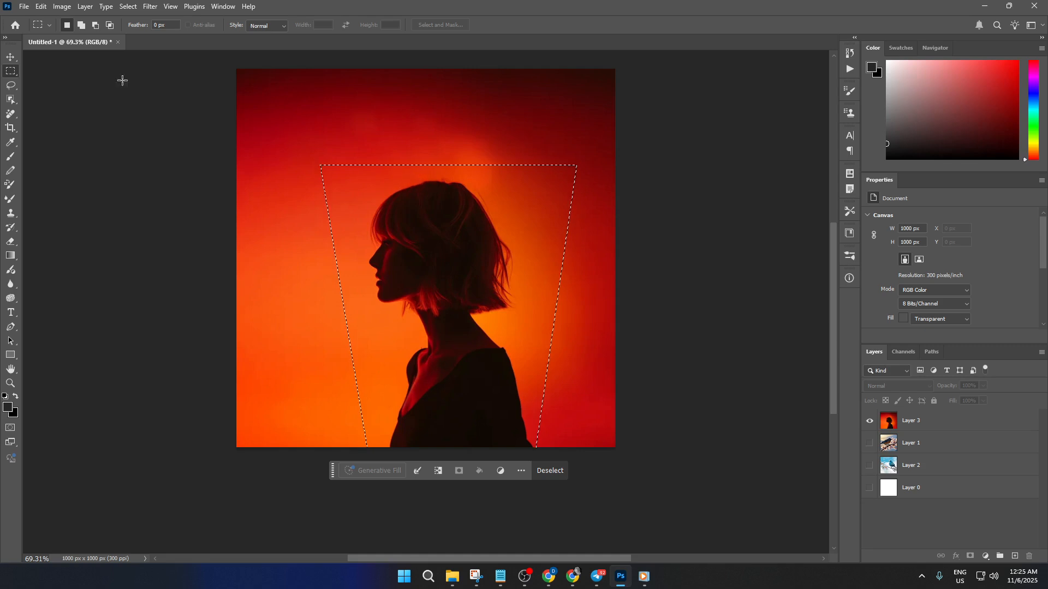
# Expand the trapezoid selection by 5 pixels.
pyautogui.click(129, 7)
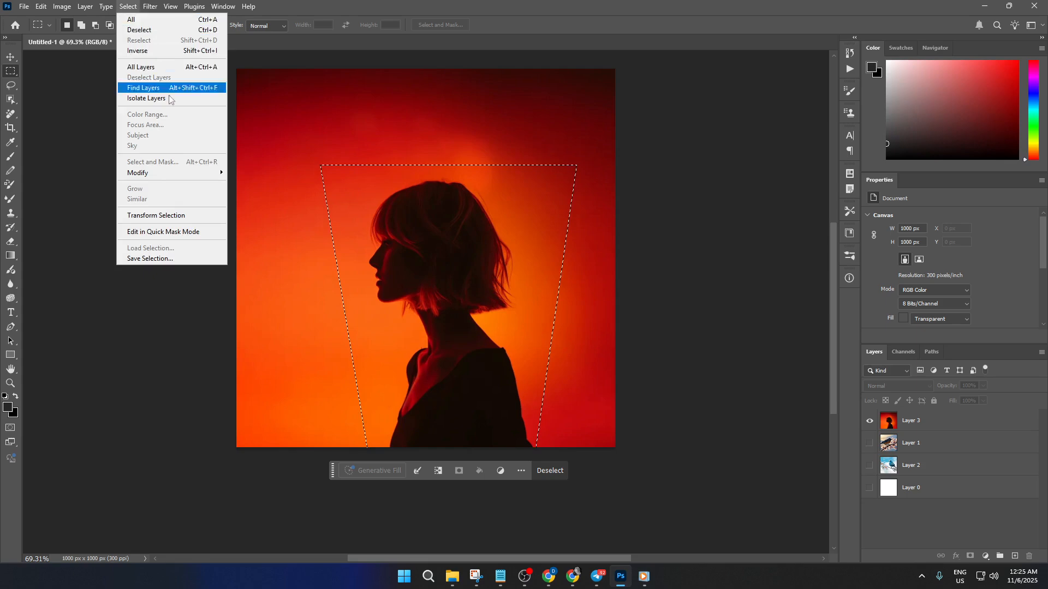
pyautogui.moveTo(175, 173)
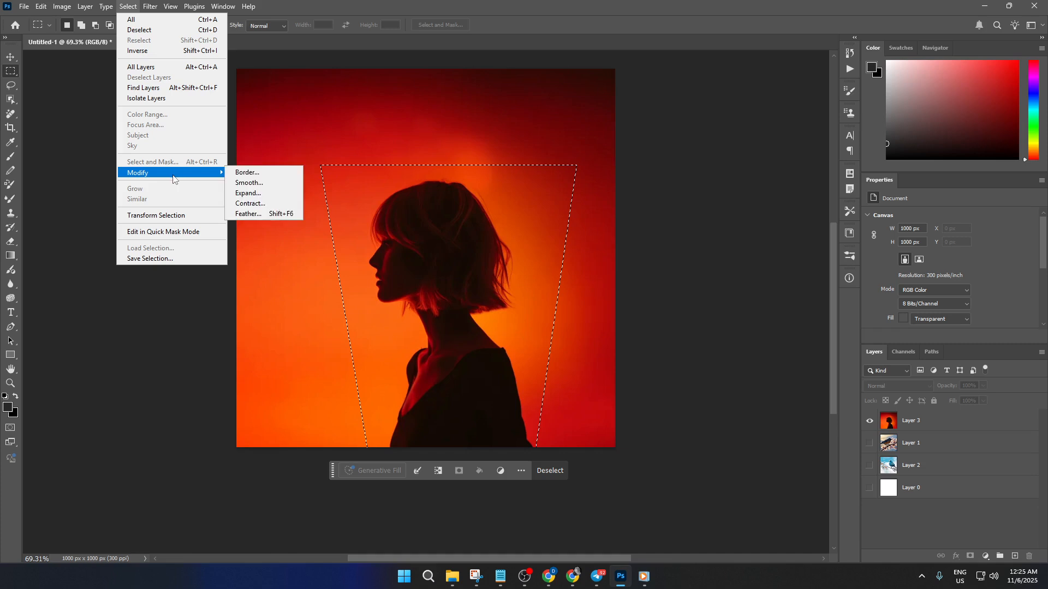
pyautogui.click(263, 193)
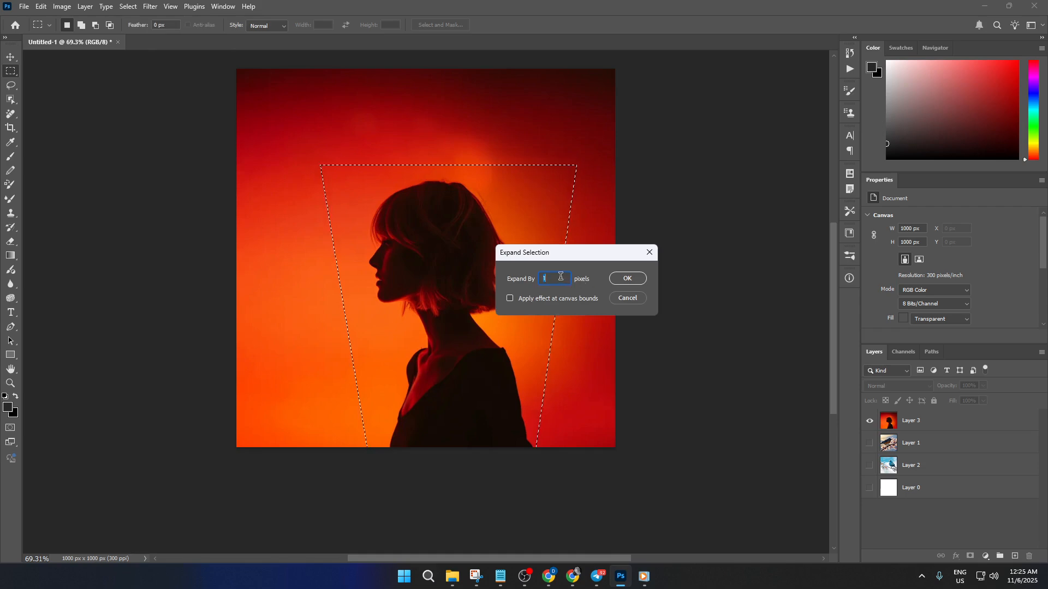
pyautogui.doubleClick(560, 276)
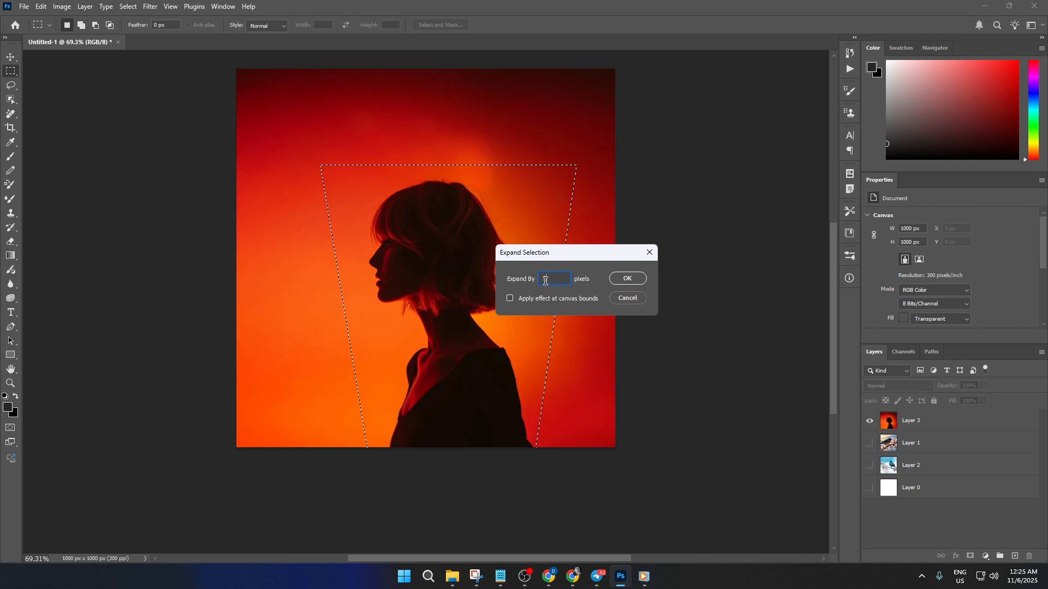
pyautogui.click(624, 279)
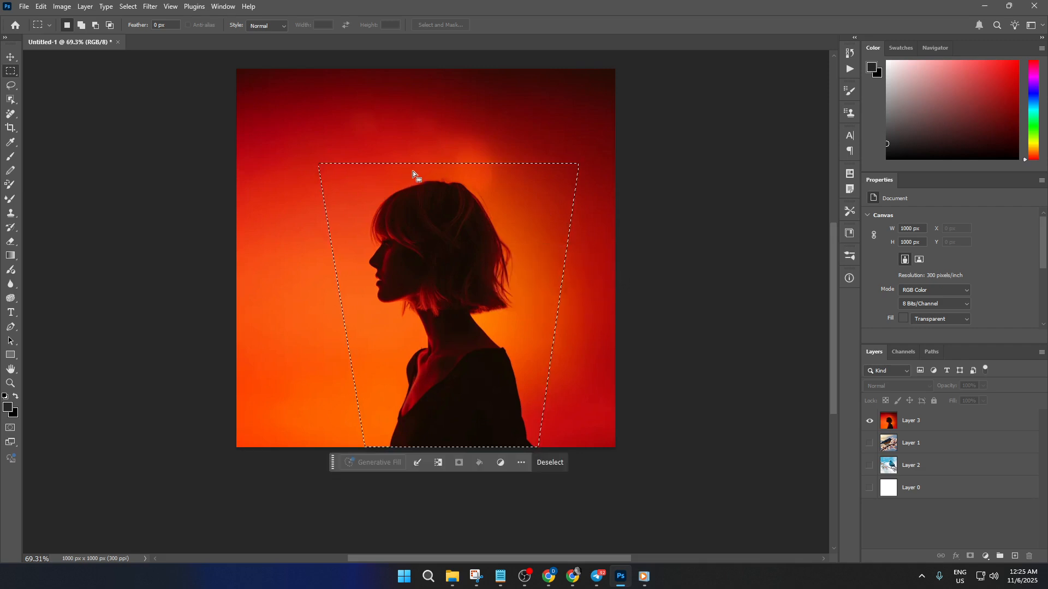
# Contract the trapezoid selection by 10 pixels.
pyautogui.click(129, 7)
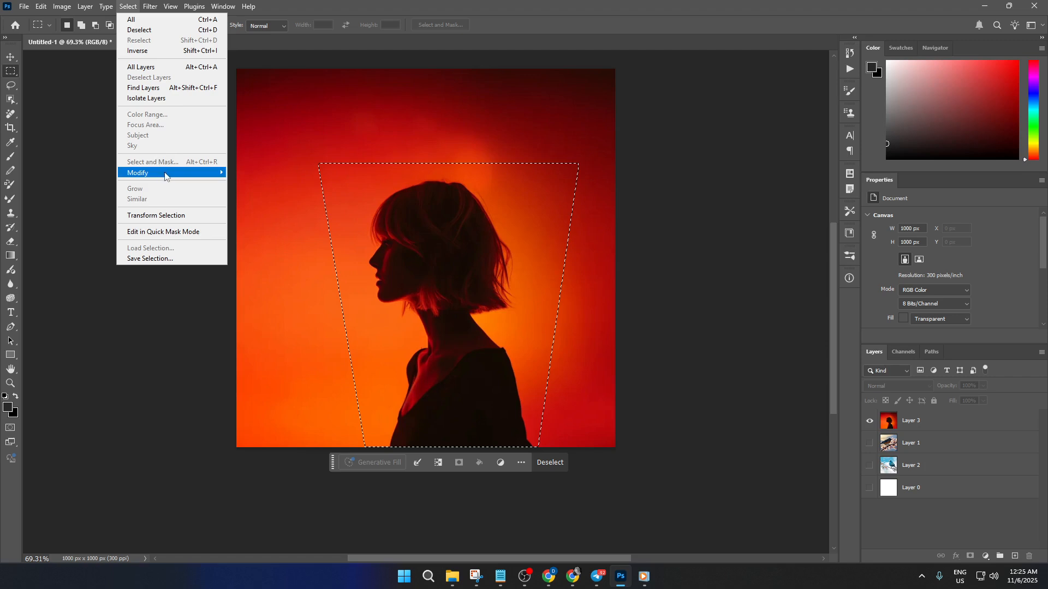
pyautogui.moveTo(165, 173)
pyautogui.click(263, 204)
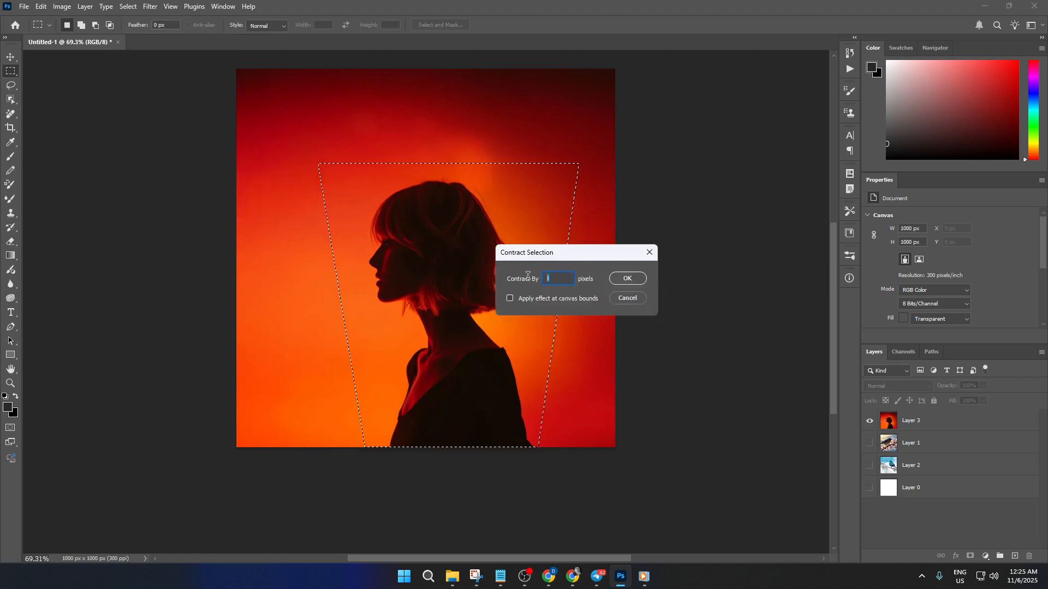
pyautogui.write('0')
pyautogui.click(639, 283)
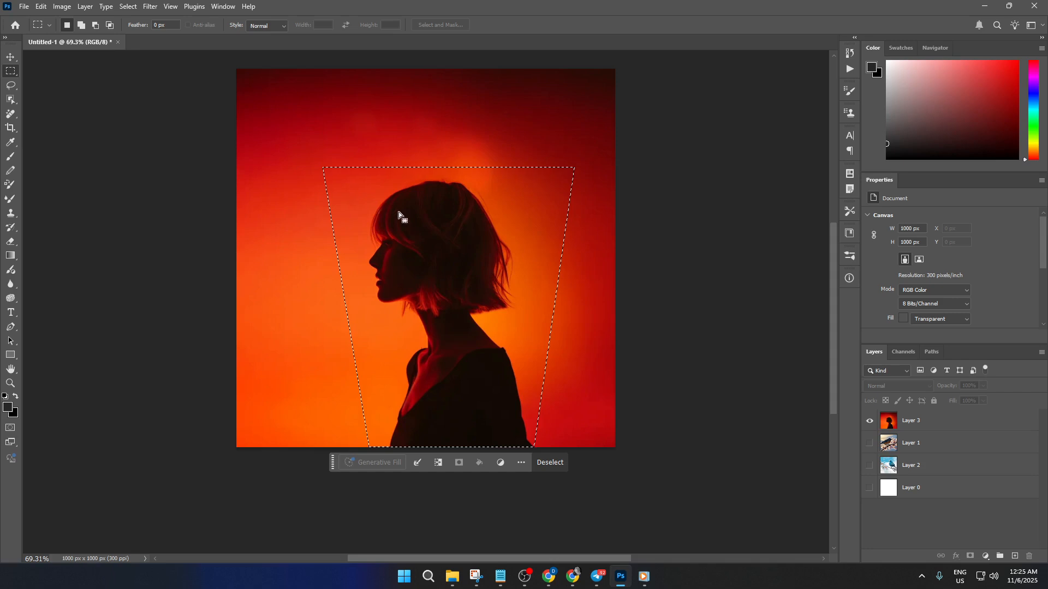
# Expand the contracted selection by 20 pixels.
pyautogui.click(127, 7)
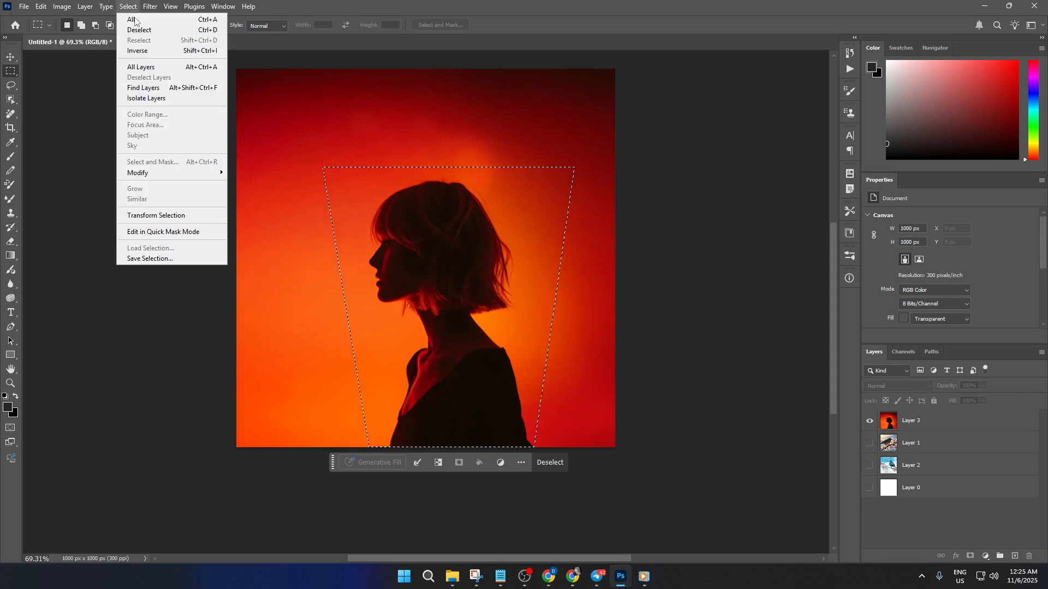
pyautogui.moveTo(174, 173)
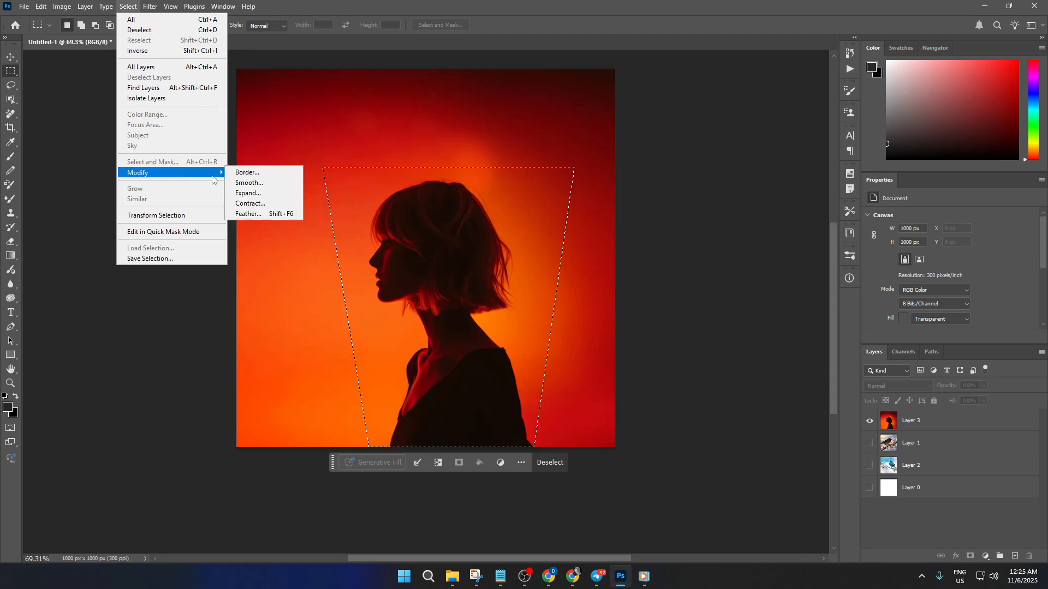
pyautogui.click(278, 192)
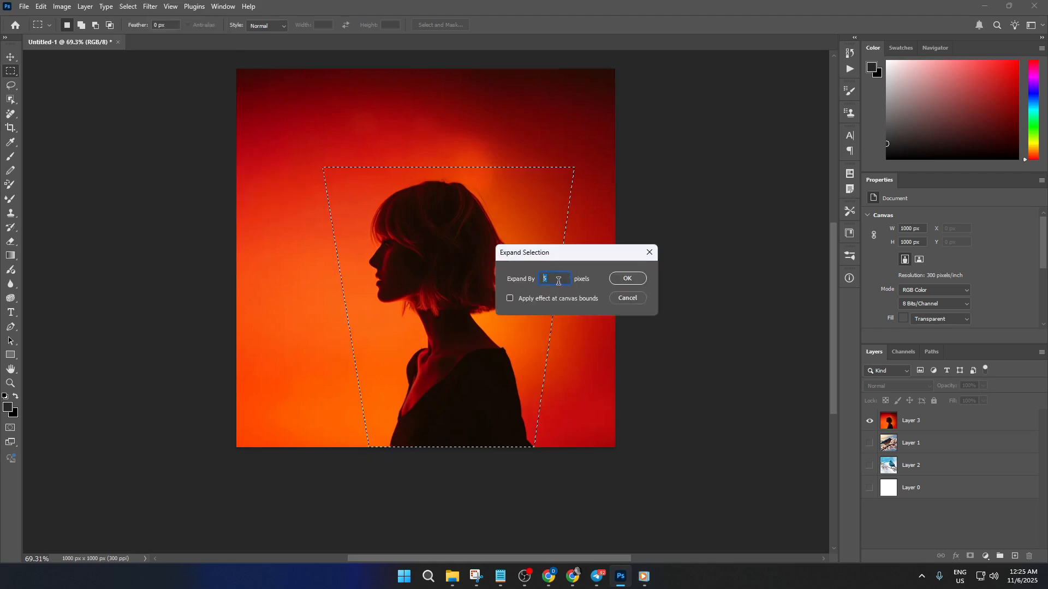
pyautogui.write('20')
pyautogui.click(633, 279)
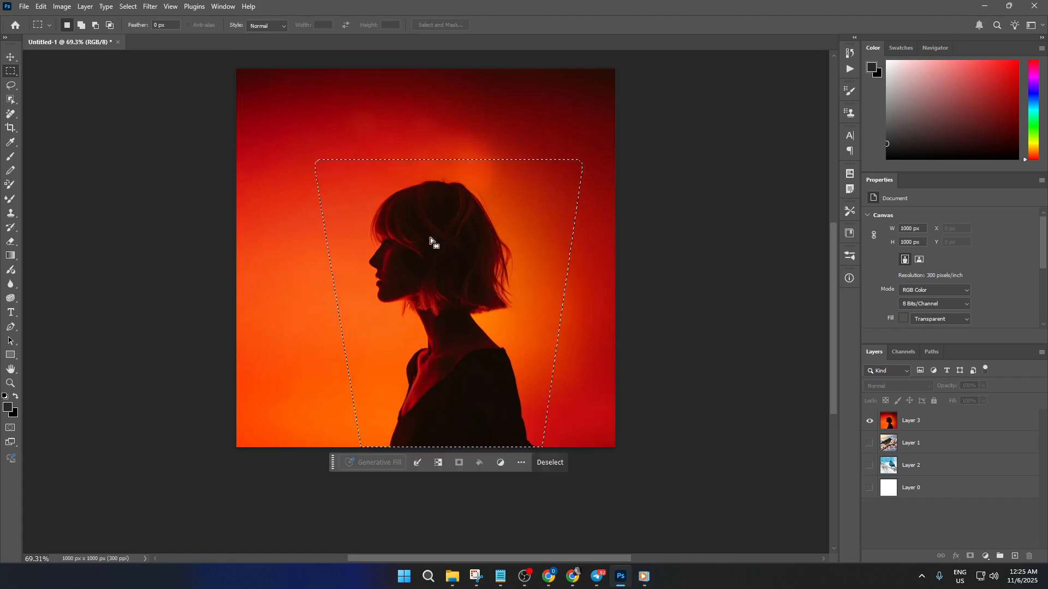